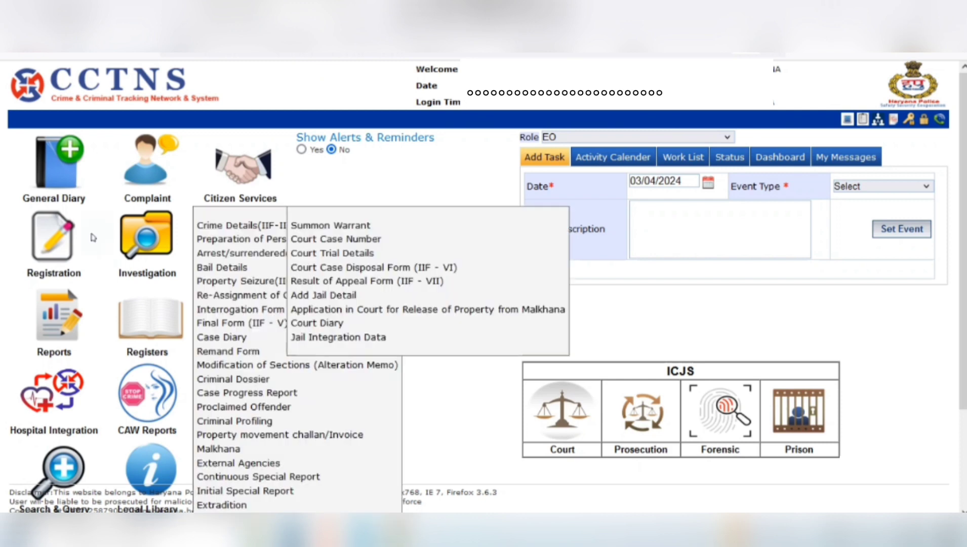
- Start a single General Diary entry of type Property Seizure, then leave it unsubmitted and return to the home page
{"action": "mouse_move", "coordinate": [61, 177]}
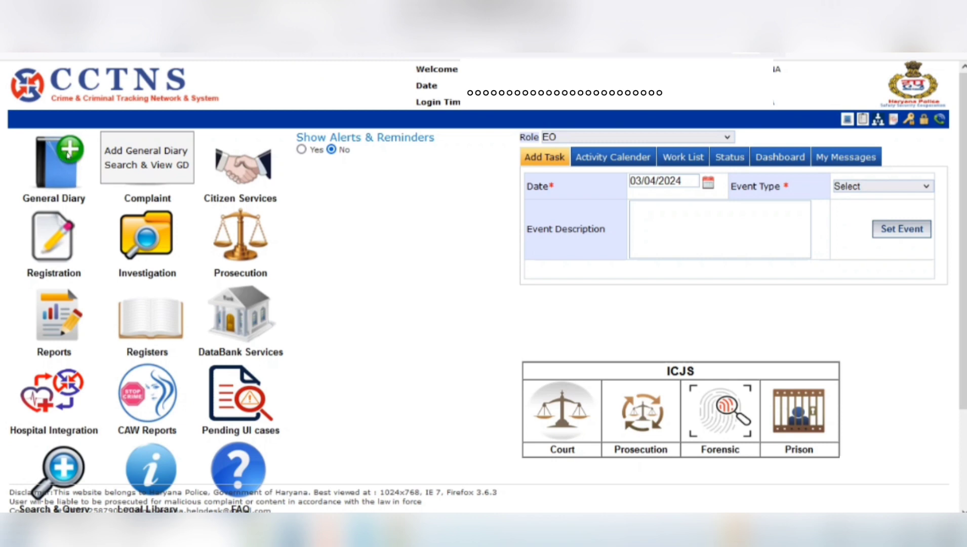
{"action": "left_click", "coordinate": [125, 153]}
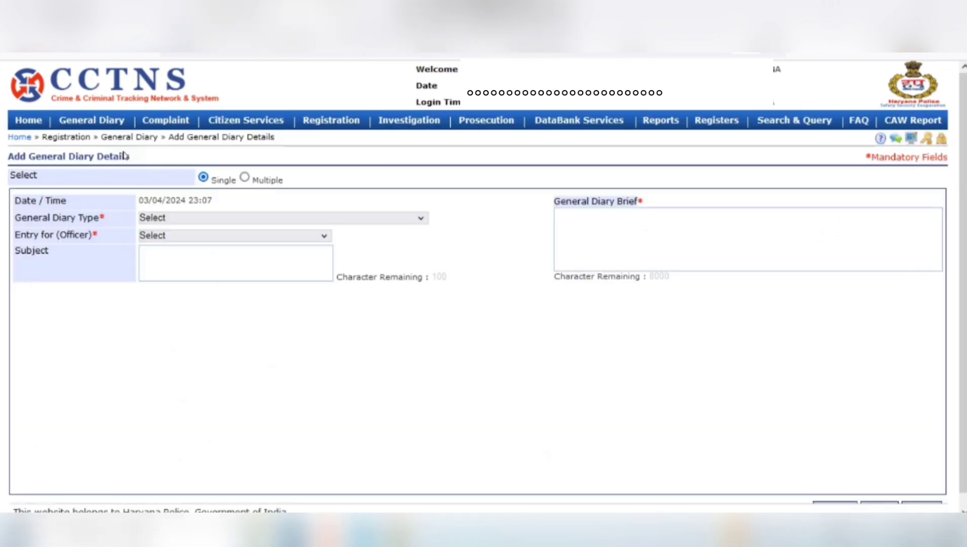
{"action": "left_click", "coordinate": [161, 218]}
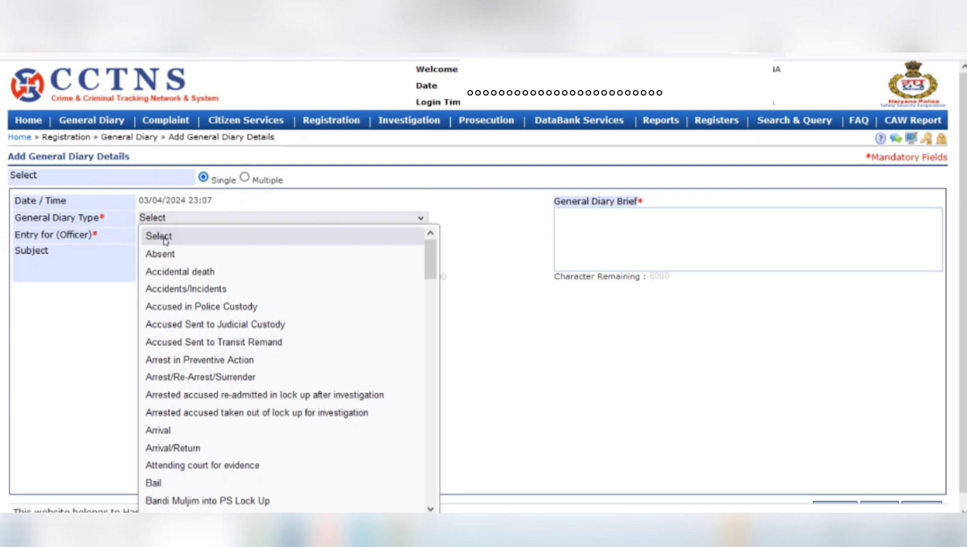
{"action": "scroll", "coordinate": [154, 288], "scroll_direction": "down", "scroll_amount": 20}
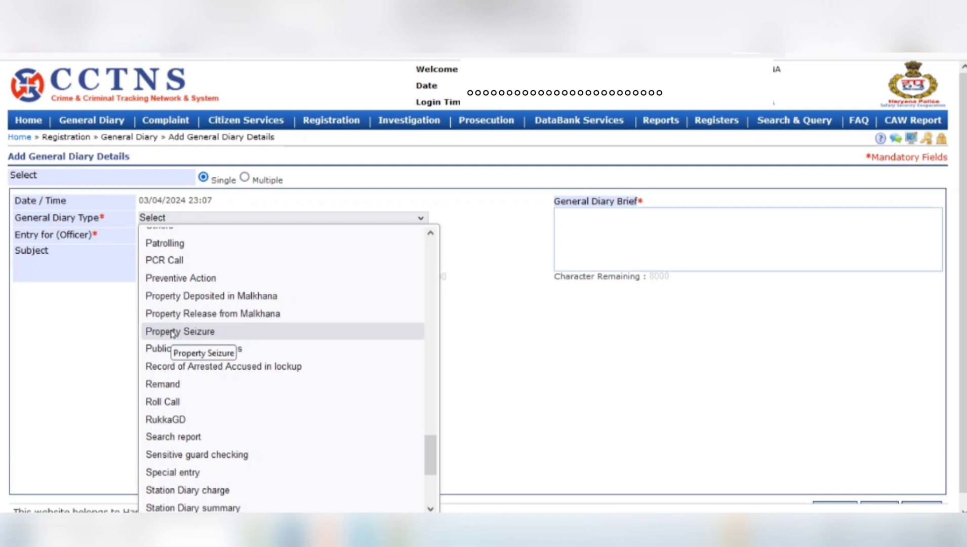
{"action": "left_click", "coordinate": [172, 331]}
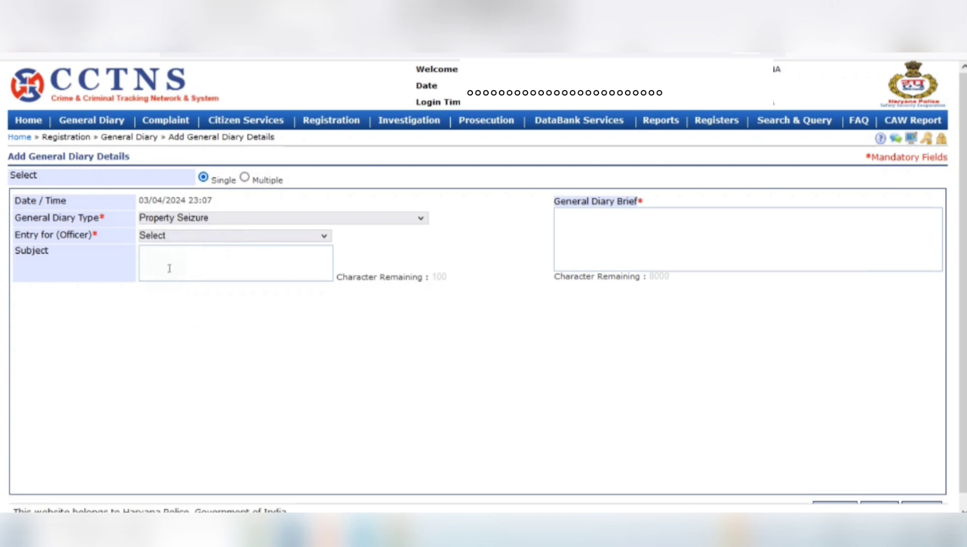
{"action": "left_click", "coordinate": [580, 239]}
{"action": "scroll", "coordinate": [783, 393], "scroll_direction": "down", "scroll_amount": 1}
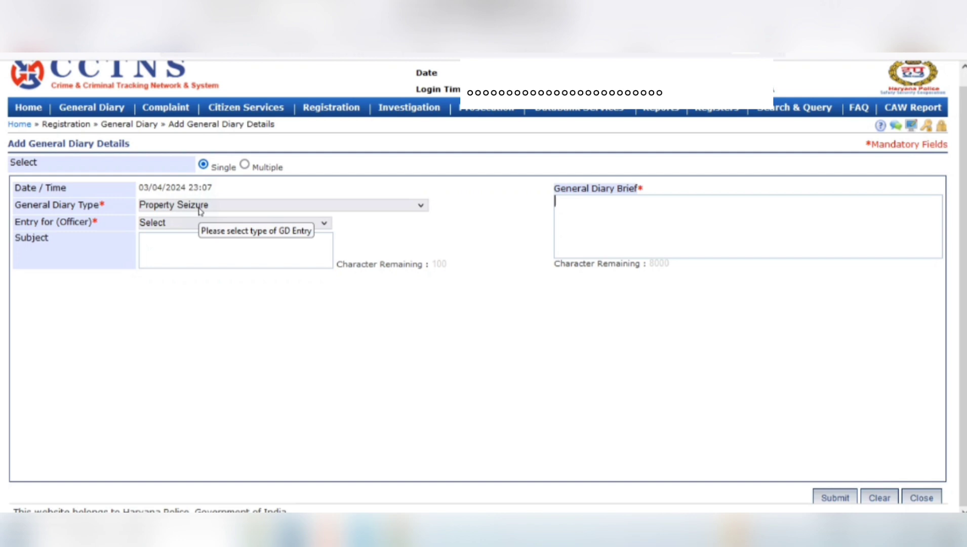
{"action": "scroll", "coordinate": [198, 214], "scroll_direction": "up", "scroll_amount": 1}
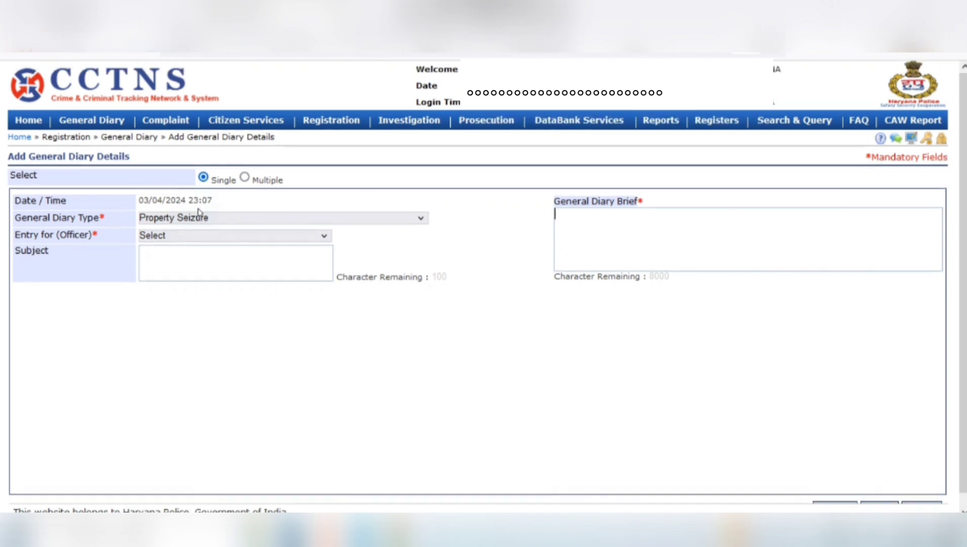
{"action": "left_click", "coordinate": [29, 121]}
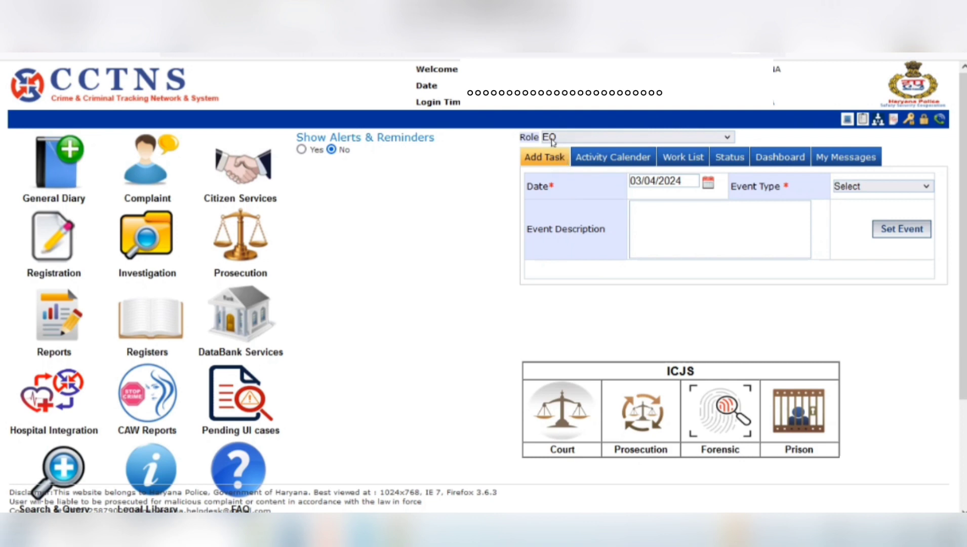
- Open the first pending Malkhana acceptance task in the work list and submit the acceptance of its property
{"action": "left_click", "coordinate": [681, 161]}
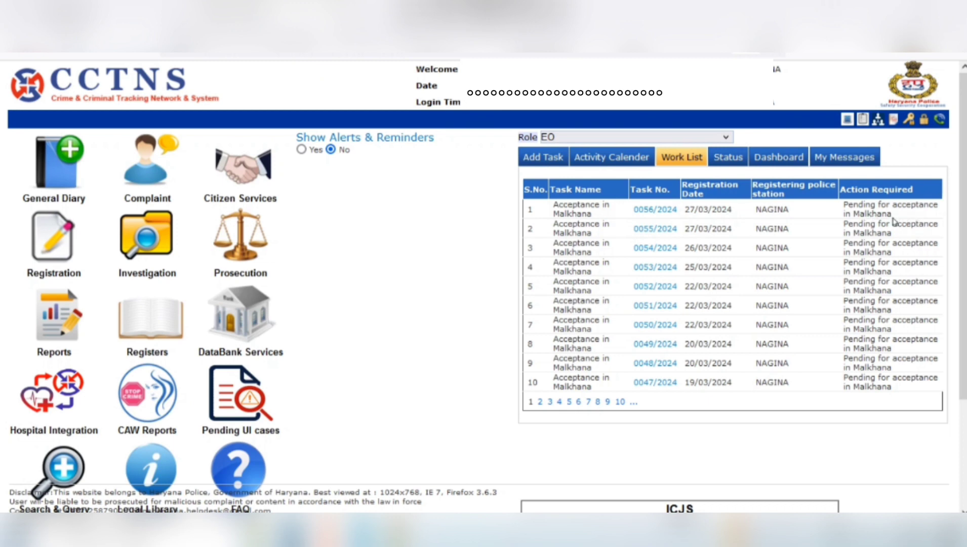
{"action": "left_click", "coordinate": [653, 211]}
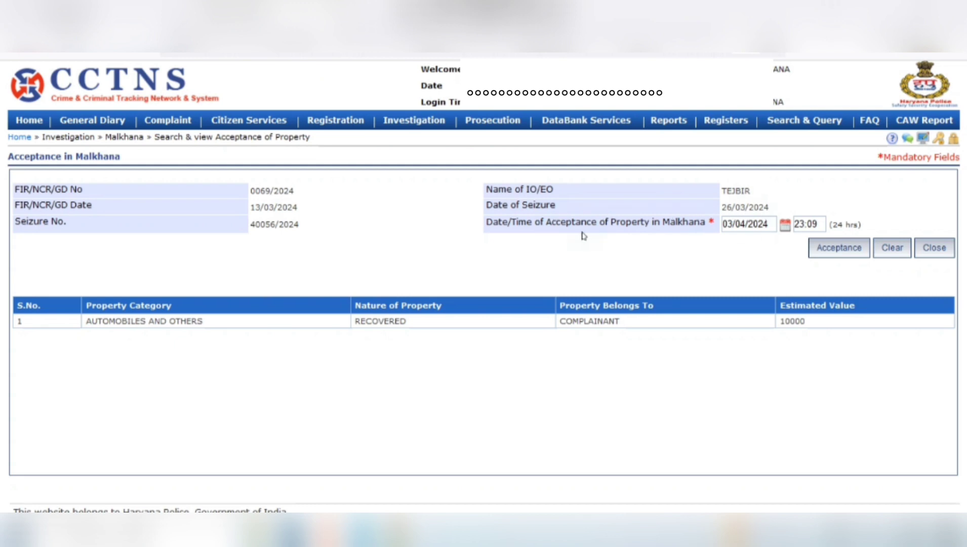
{"action": "left_click", "coordinate": [782, 228]}
{"action": "left_click_drag", "start_coordinate": [557, 321], "coordinate": [628, 326]}
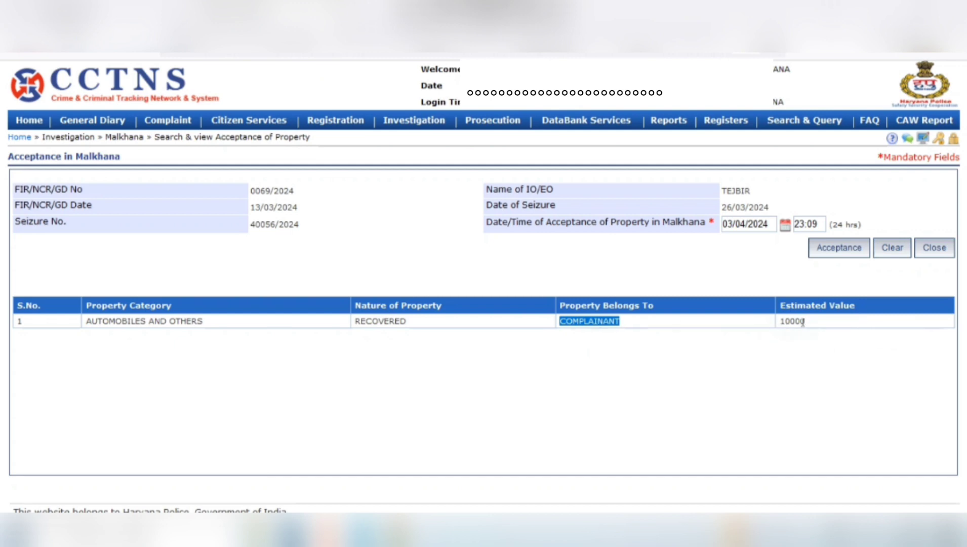
{"action": "left_click", "coordinate": [834, 249]}
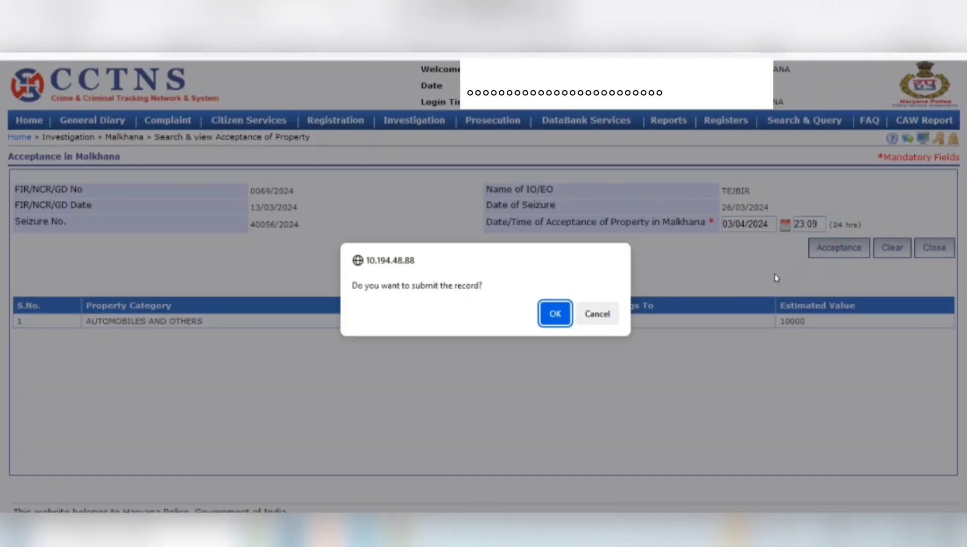
{"action": "left_click", "coordinate": [556, 314]}
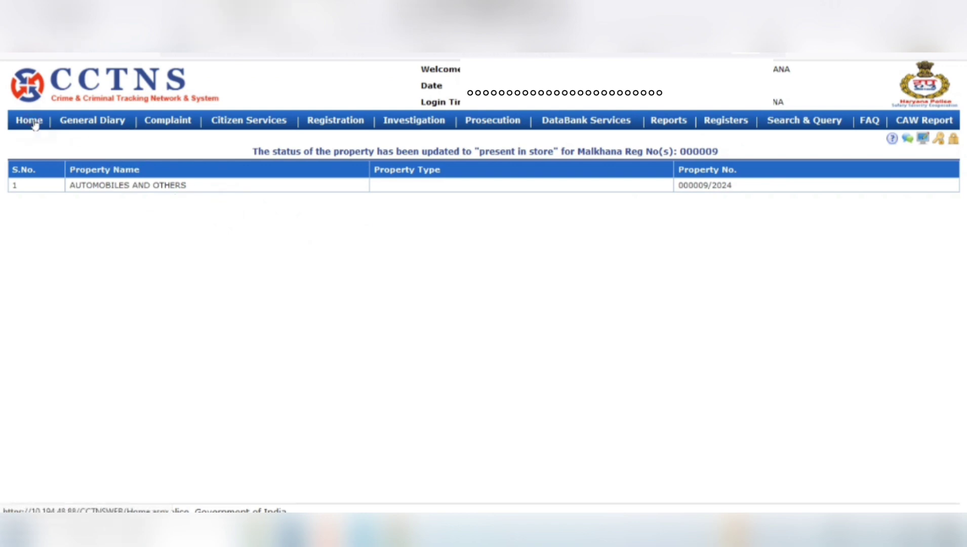
- Generate the Malkhana/ Case property Register from the state registers with start and end date 03/04/2024
{"action": "left_click", "coordinate": [34, 125]}
{"action": "mouse_move", "coordinate": [142, 322]}
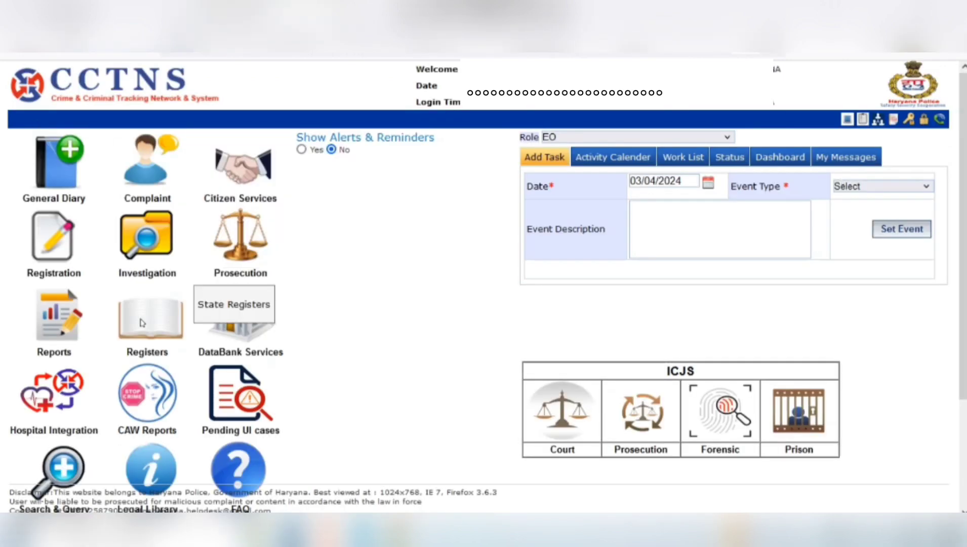
{"action": "left_click", "coordinate": [217, 306]}
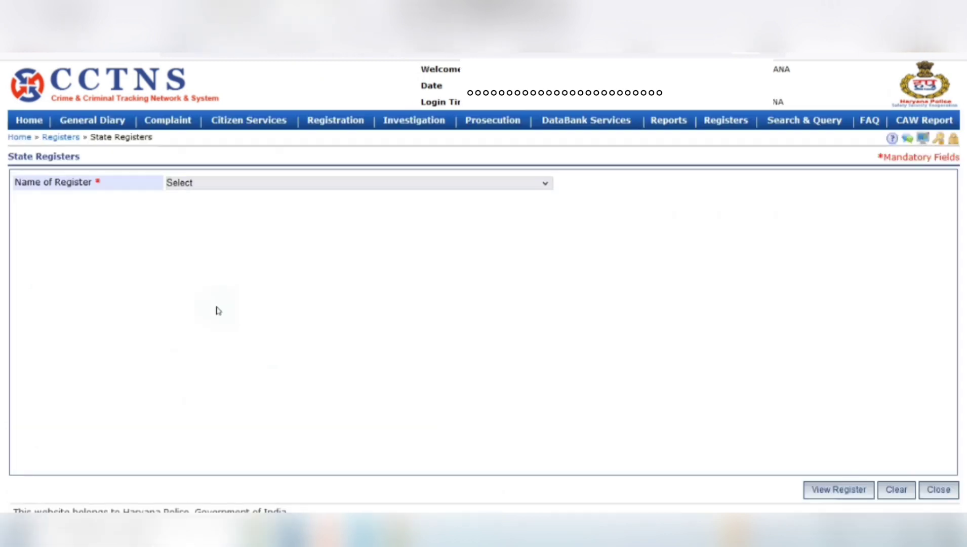
{"action": "left_click", "coordinate": [197, 184]}
{"action": "scroll", "coordinate": [208, 324], "scroll_direction": "down", "scroll_amount": 2}
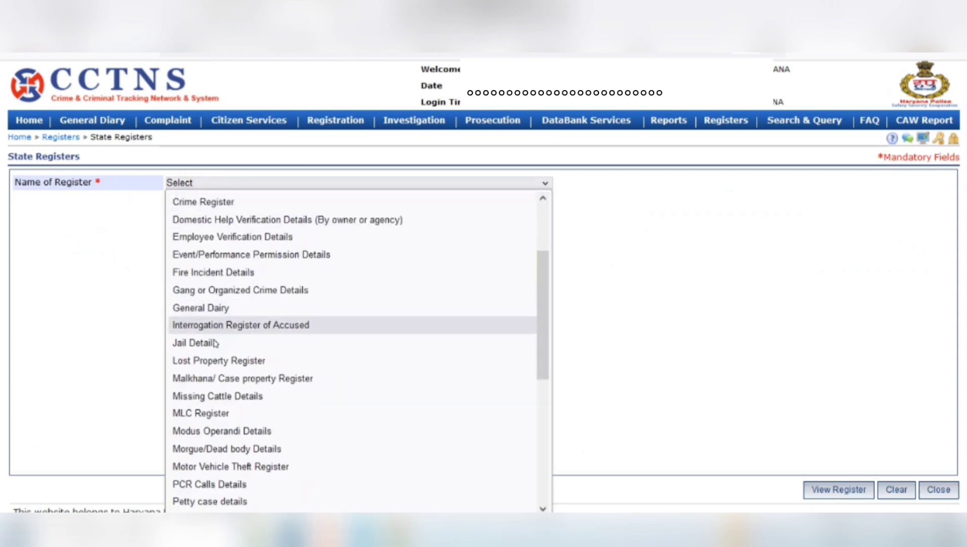
{"action": "left_click", "coordinate": [224, 381]}
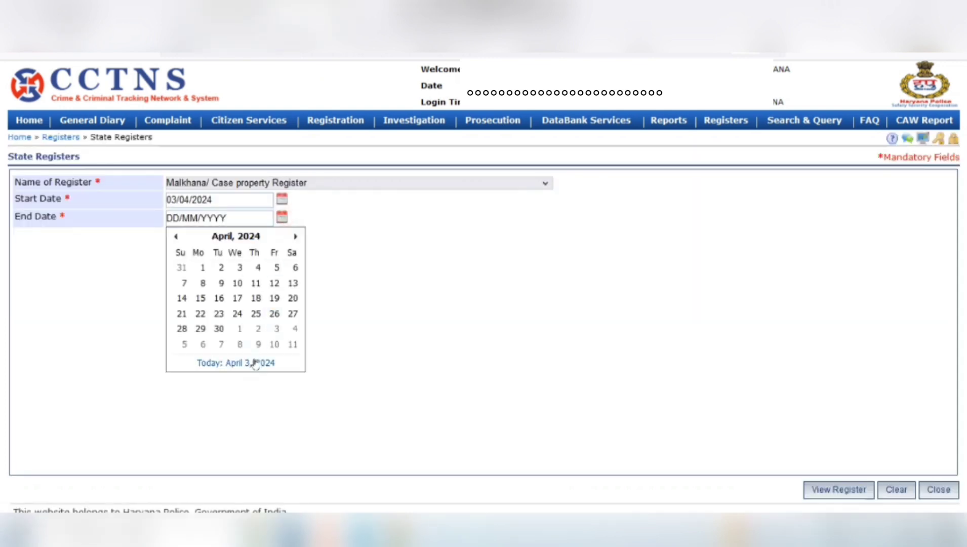
{"action": "left_click", "coordinate": [255, 363]}
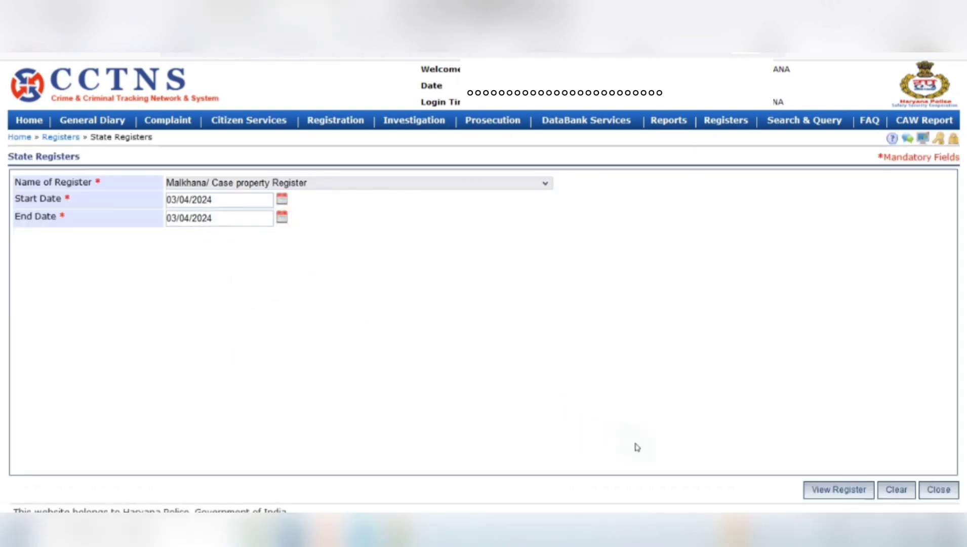
{"action": "left_click", "coordinate": [838, 490]}
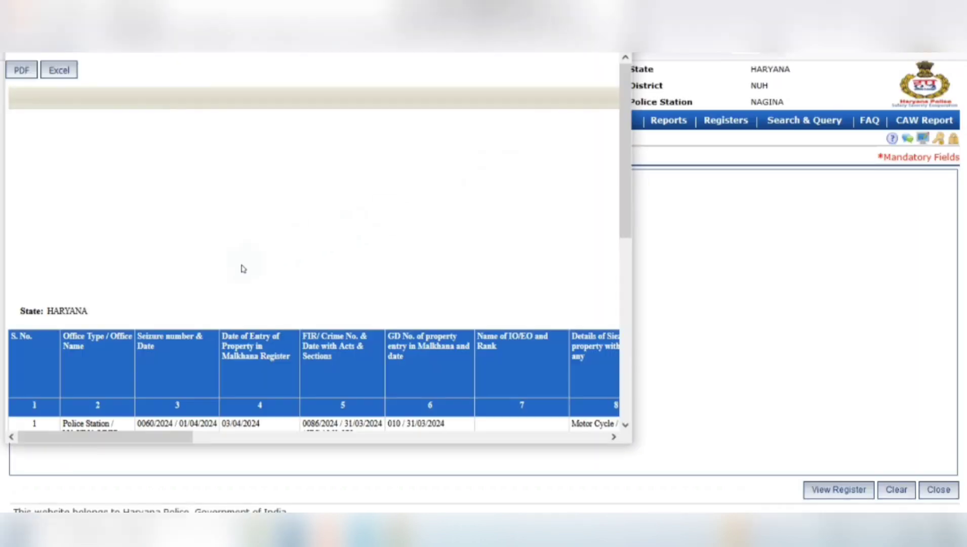
- Enlarge the register report and examine the FIR, GD and seized property details of its last entry
{"action": "scroll", "coordinate": [263, 290], "scroll_direction": "down", "scroll_amount": 3}
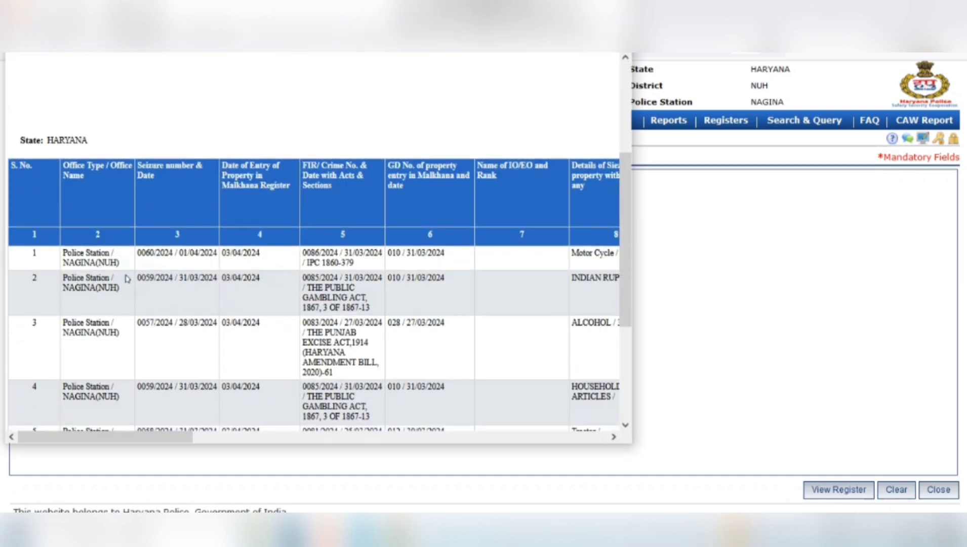
{"action": "scroll", "coordinate": [269, 296], "scroll_direction": "down", "scroll_amount": 3}
{"action": "key", "text": "super+Up"}
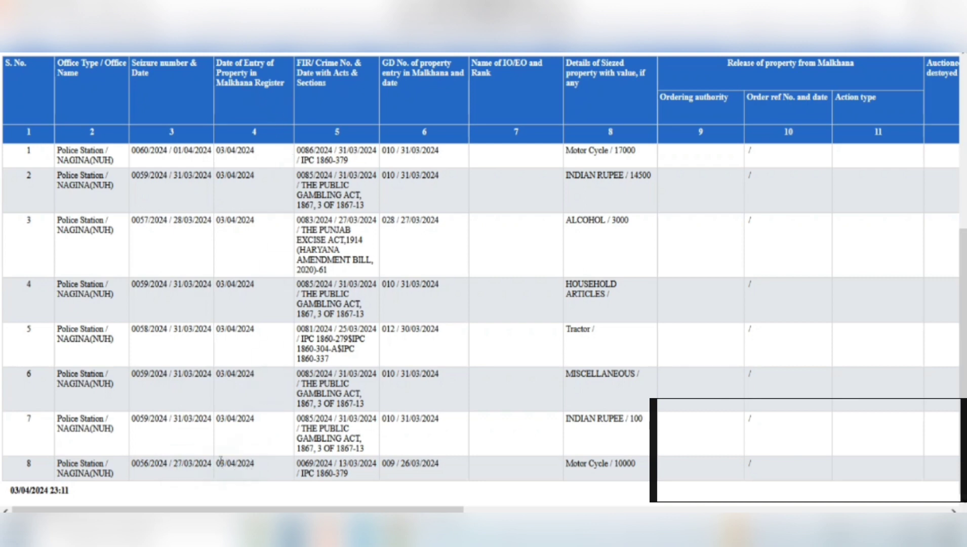
{"action": "left_click", "coordinate": [730, 450]}
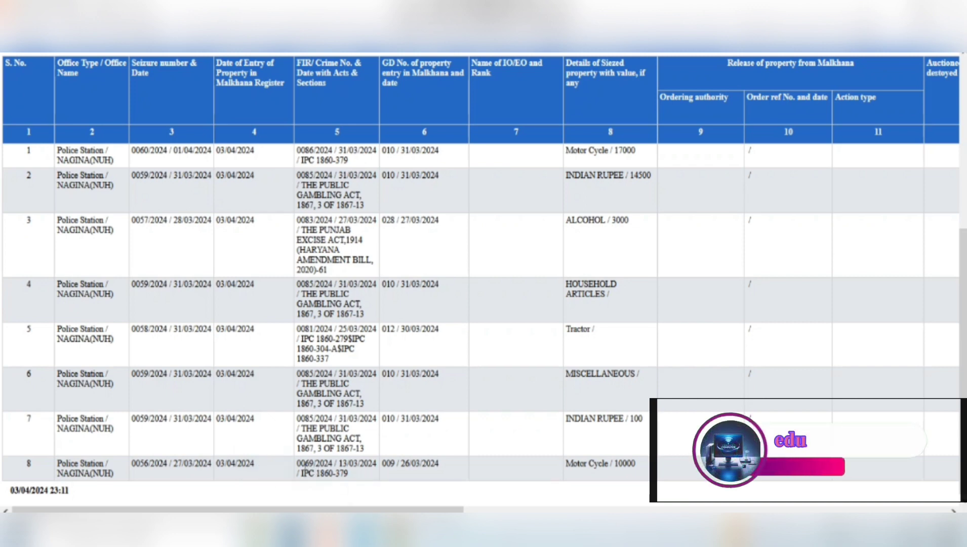
{"action": "left_click_drag", "start_coordinate": [305, 462], "coordinate": [350, 478]}
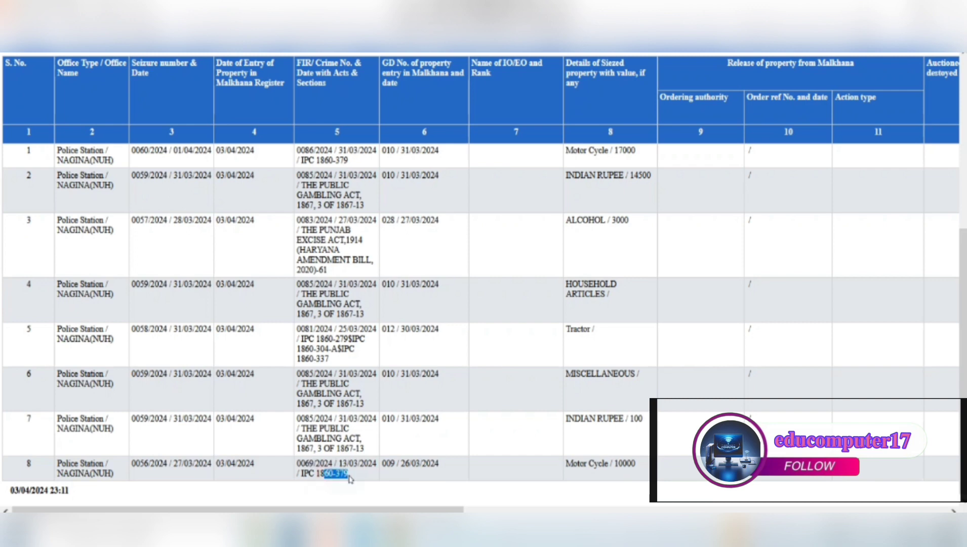
{"action": "left_click", "coordinate": [383, 465]}
{"action": "left_click_drag", "start_coordinate": [384, 465], "coordinate": [441, 465]}
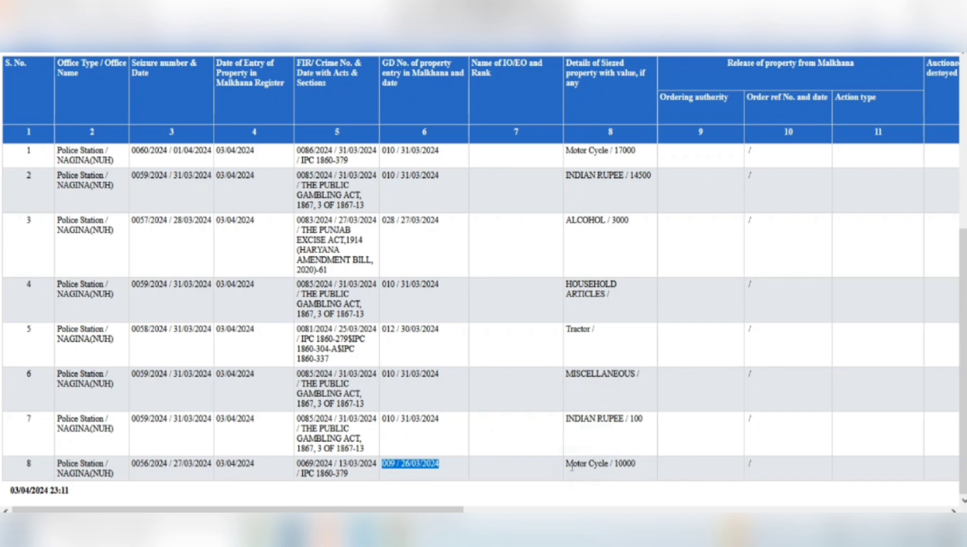
{"action": "left_click_drag", "start_coordinate": [565, 465], "coordinate": [637, 473]}
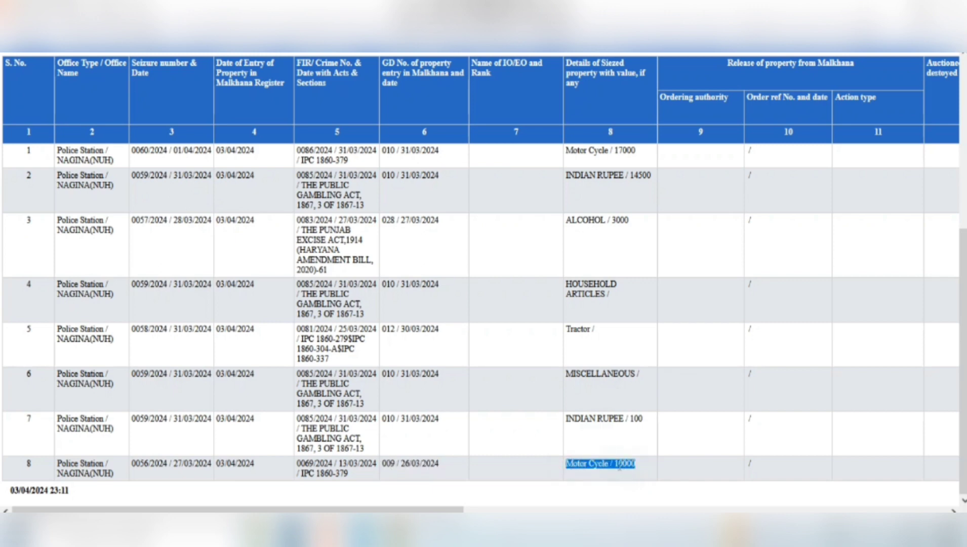
{"action": "left_click", "coordinate": [618, 465]}
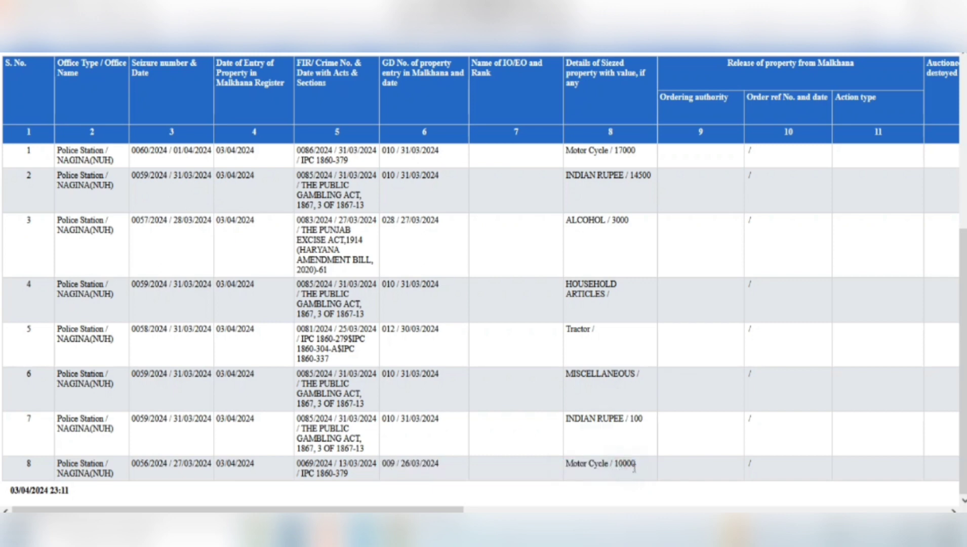
- Examine the register's remaining columns on auction, court deposit and release to other agencies, along with the report header
{"action": "left_click", "coordinate": [476, 508]}
{"action": "scroll", "coordinate": [817, 494], "scroll_direction": "right", "scroll_amount": 5}
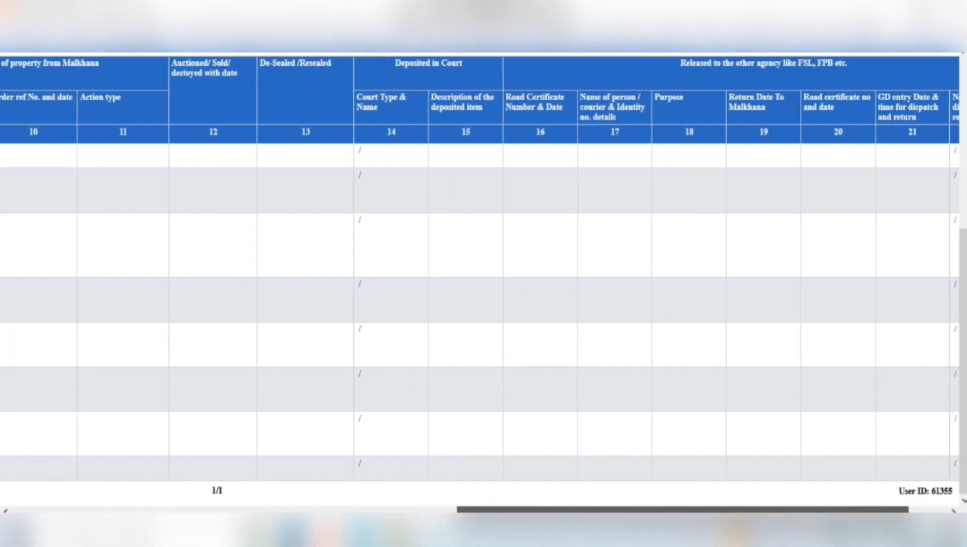
{"action": "scroll", "coordinate": [353, 389], "scroll_direction": "up", "scroll_amount": 5}
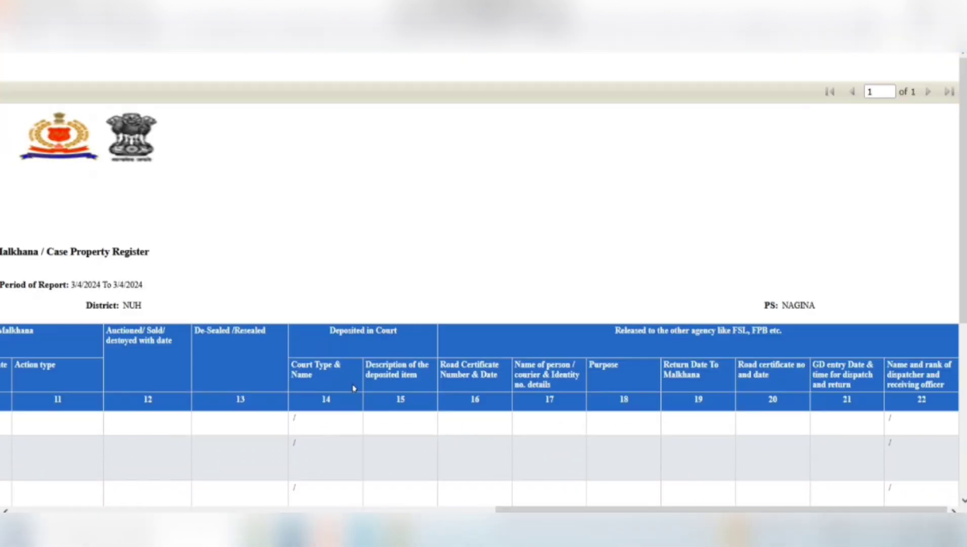
{"action": "scroll", "coordinate": [327, 338], "scroll_direction": "down", "scroll_amount": 5}
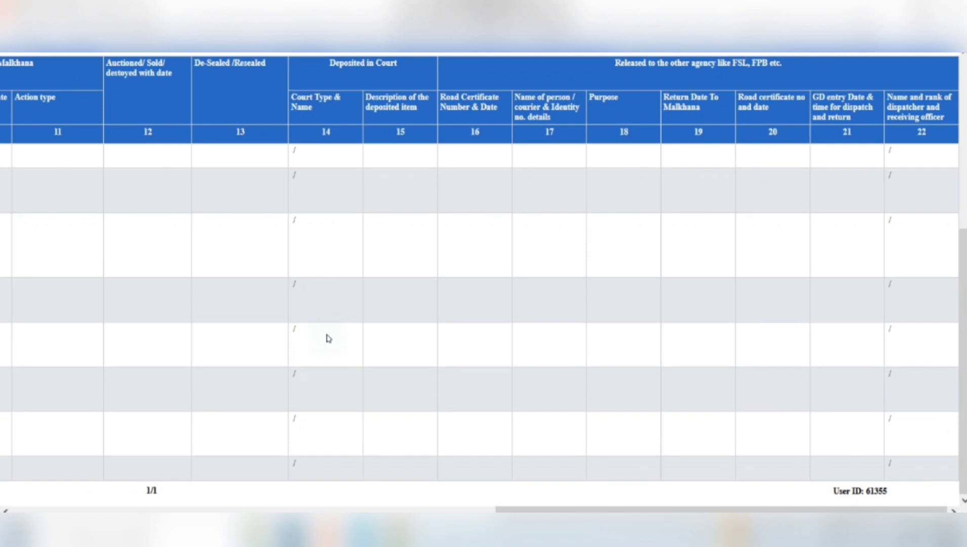